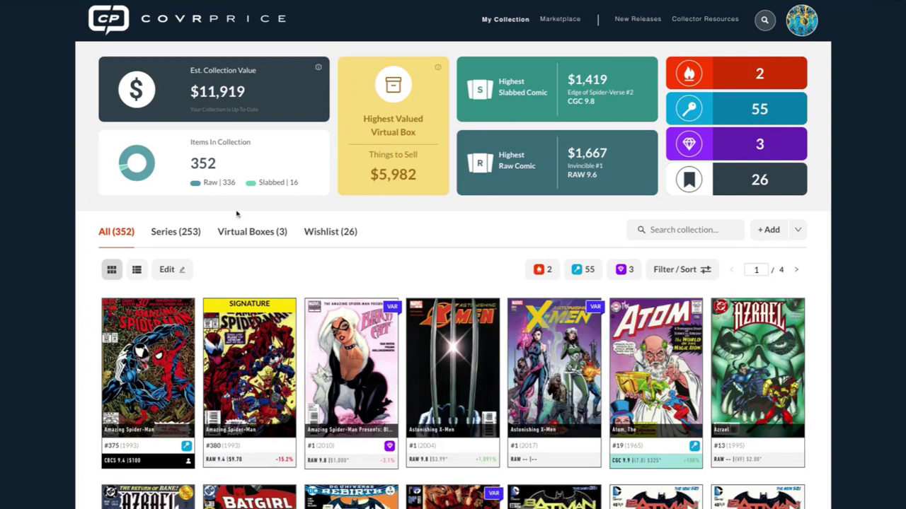
# Step: Show the collection's virtual boxes and start creating a new virtual box
pyautogui.click(242, 237)
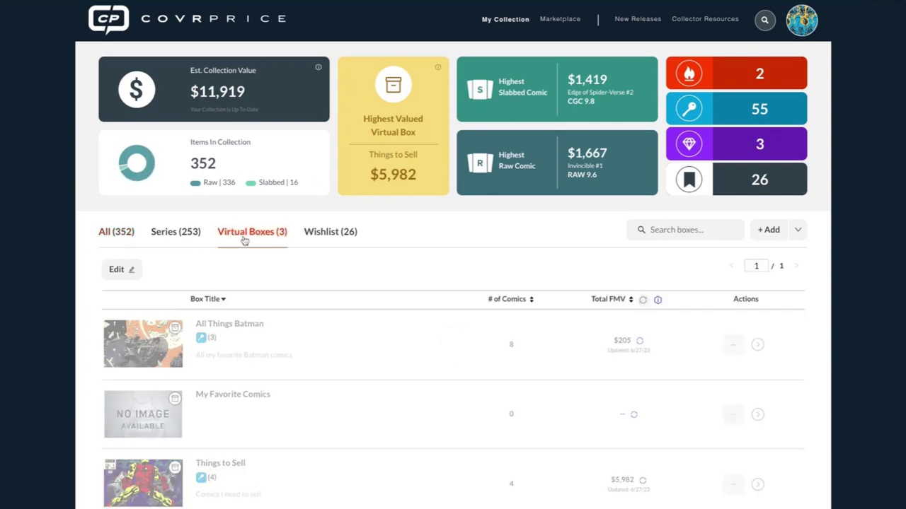
pyautogui.scroll(-1, 288, 301)
pyautogui.scroll(1, 288, 301)
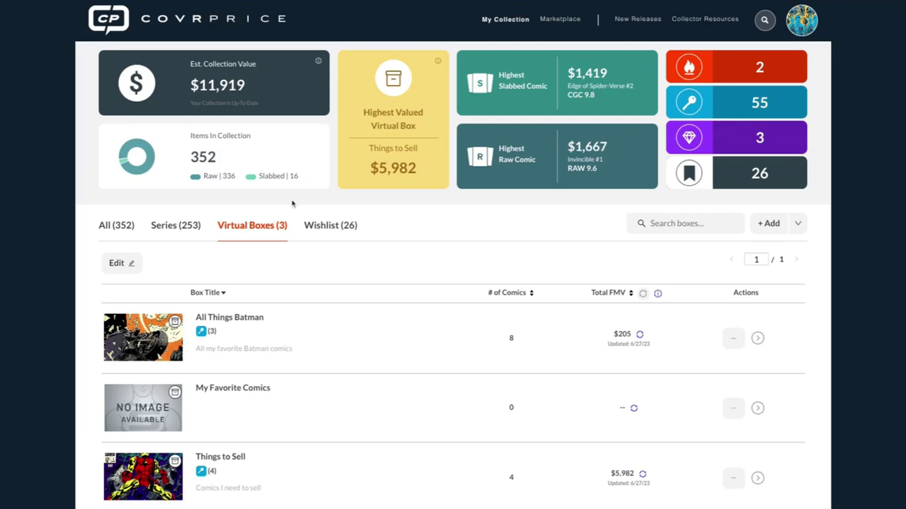
pyautogui.click(795, 225)
pyautogui.click(815, 261)
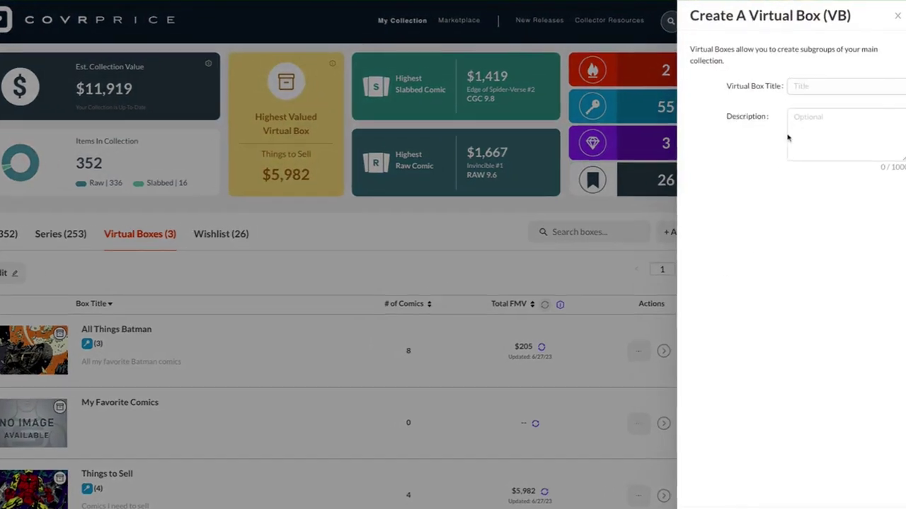
# Step: Title the new virtual box "My Personal Collection"
pyautogui.click(799, 83)
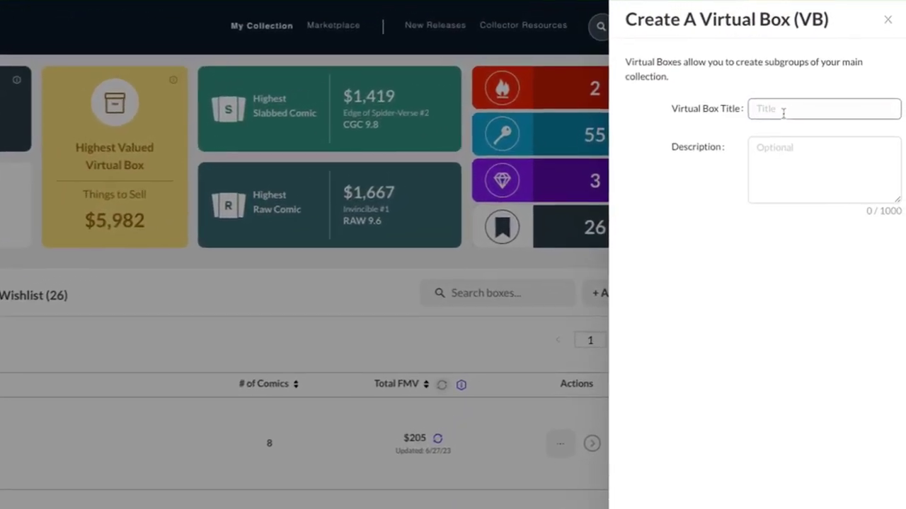
pyautogui.write('Ny')
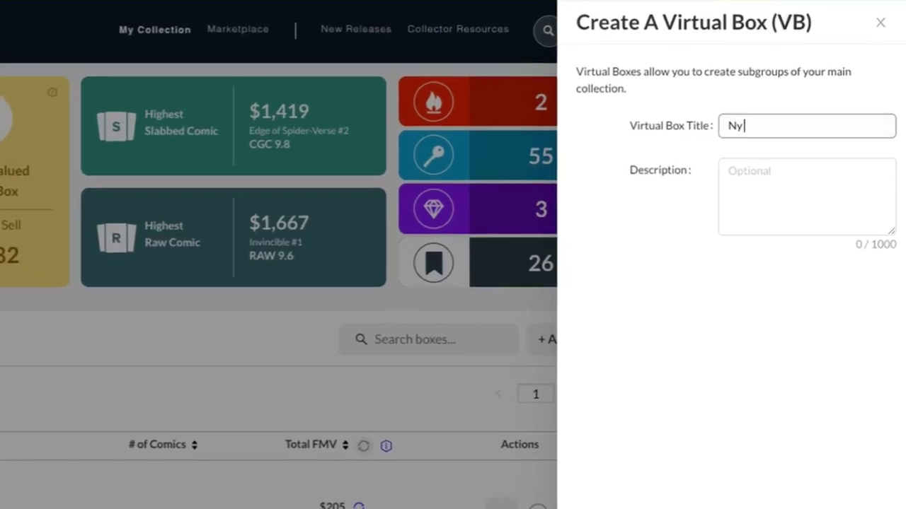
pyautogui.press('BackSpace')
pyautogui.press('BackSpace')
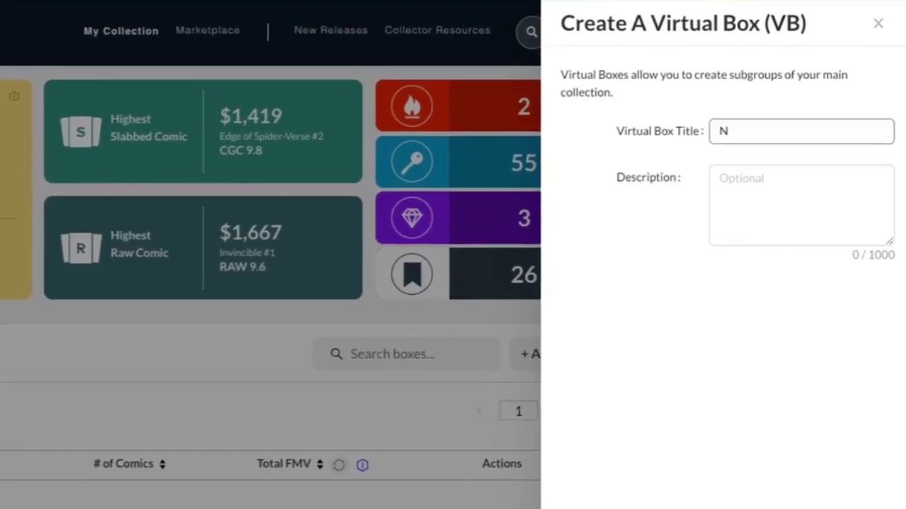
pyautogui.write('My Pe')
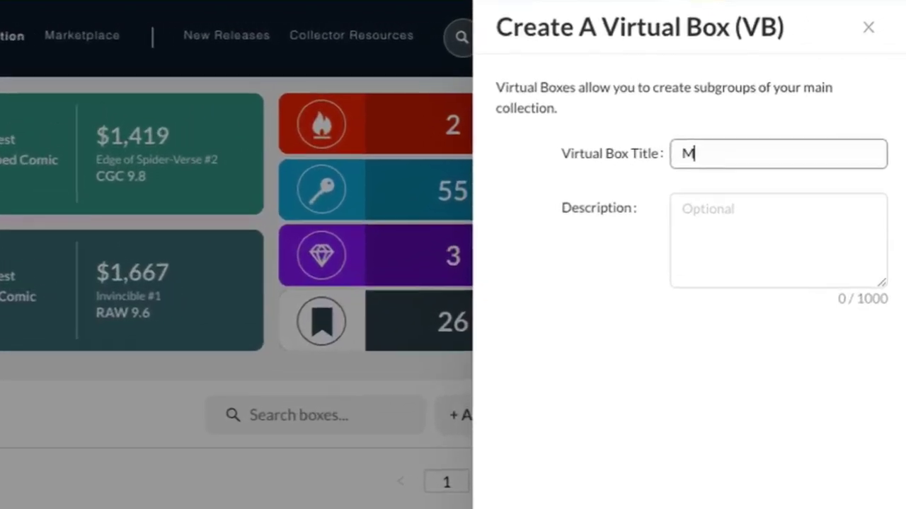
pyautogui.write('rsonal ')
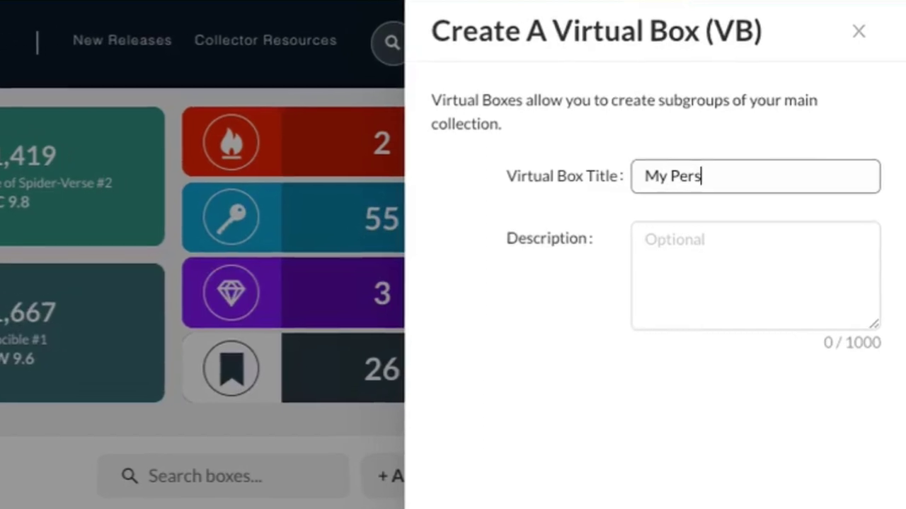
pyautogui.write('Collection')
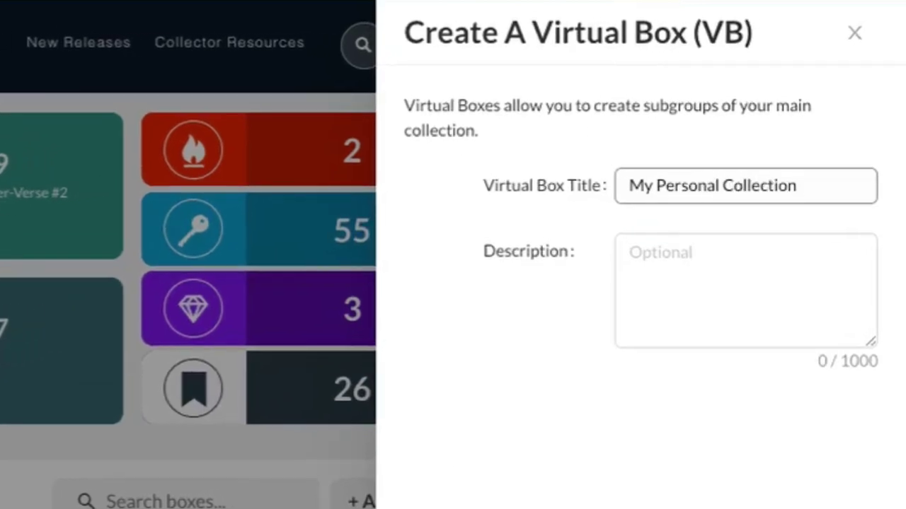
# Step: Describe the new virtual box as "don't touch" and create it
pyautogui.click(675, 296)
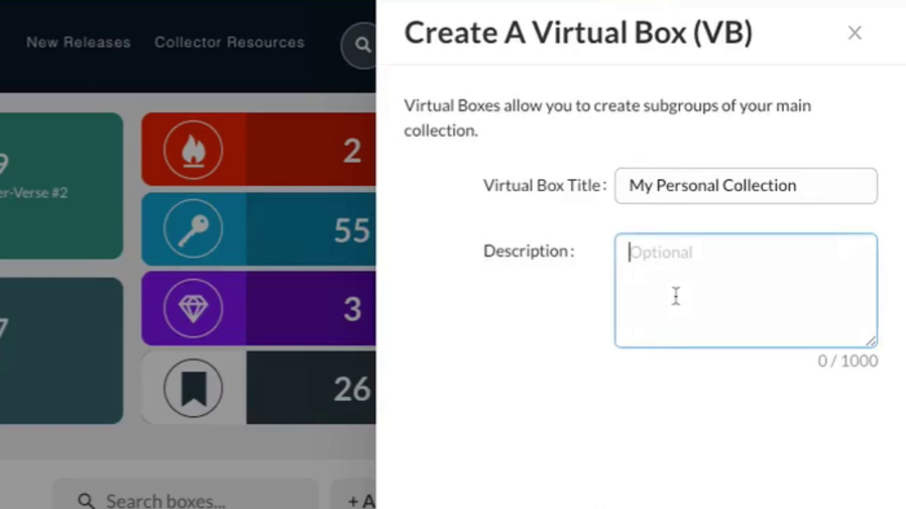
pyautogui.write("don't touch")
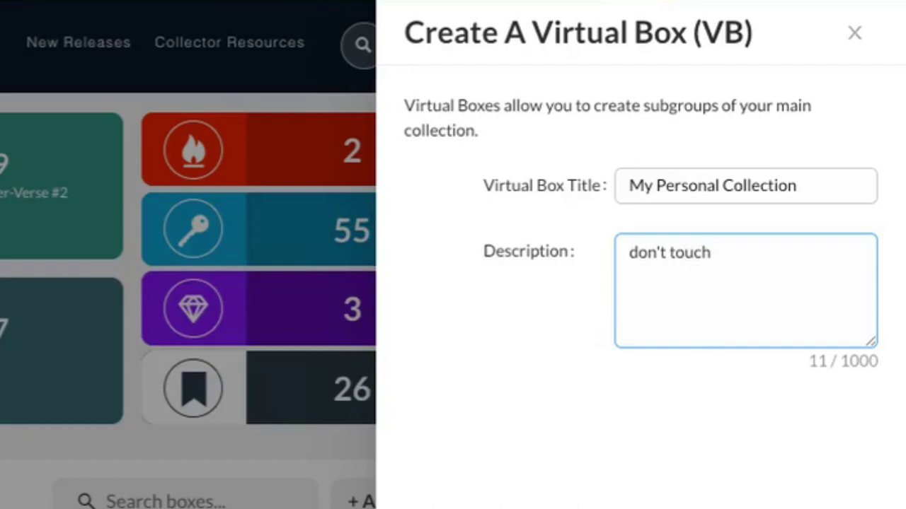
pyautogui.press('Escape')
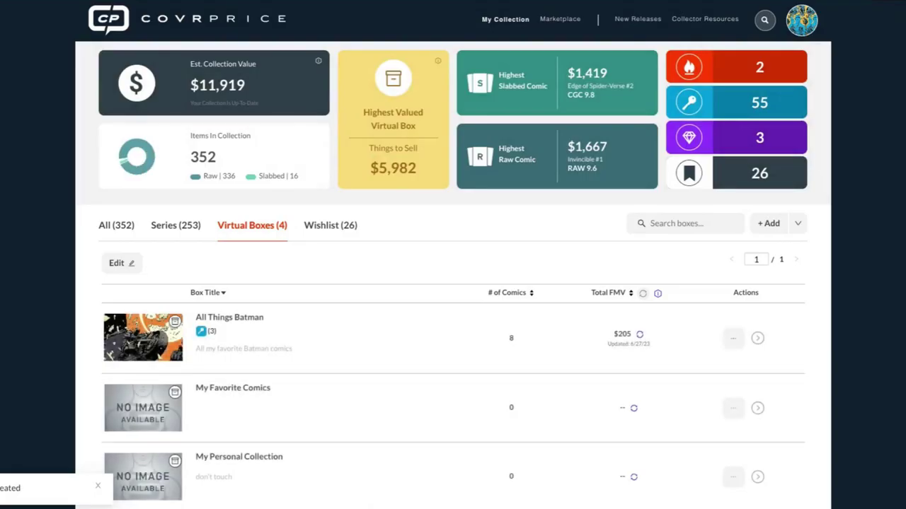
pyautogui.scroll(-2, 418, 271)
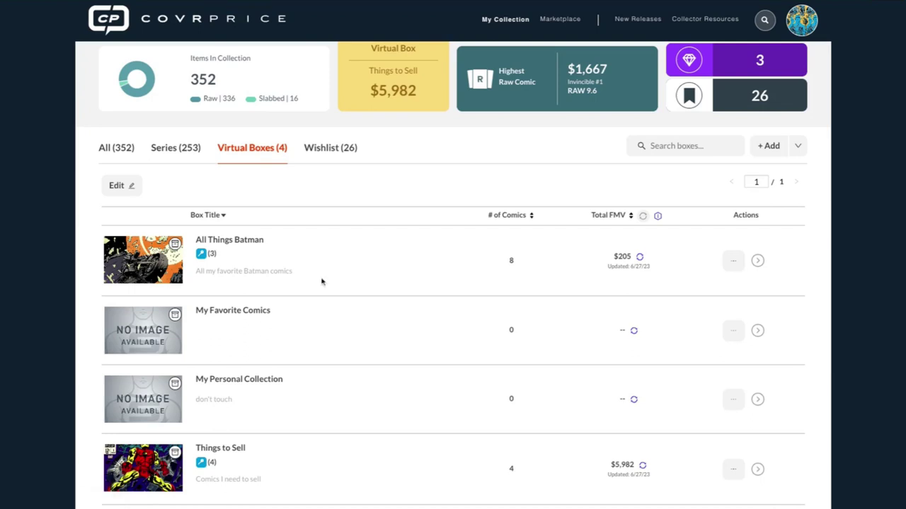
pyautogui.click(96, 147)
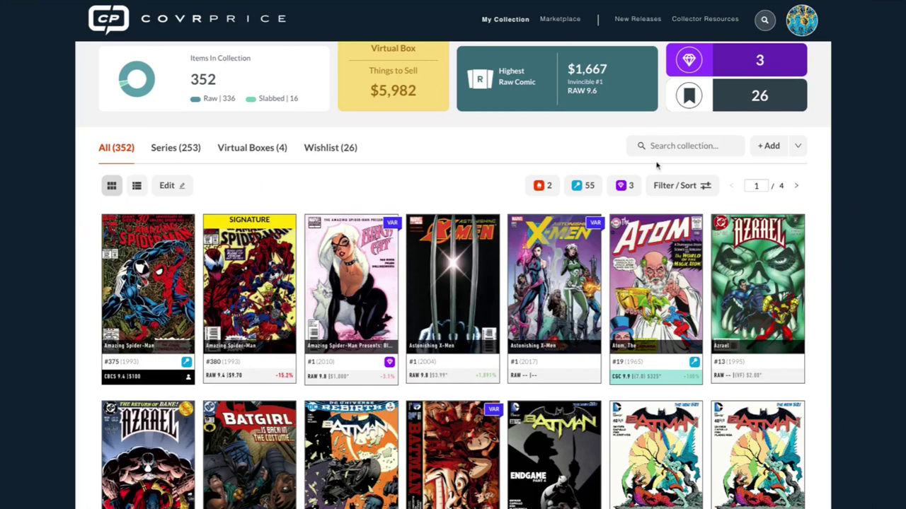
pyautogui.click(170, 187)
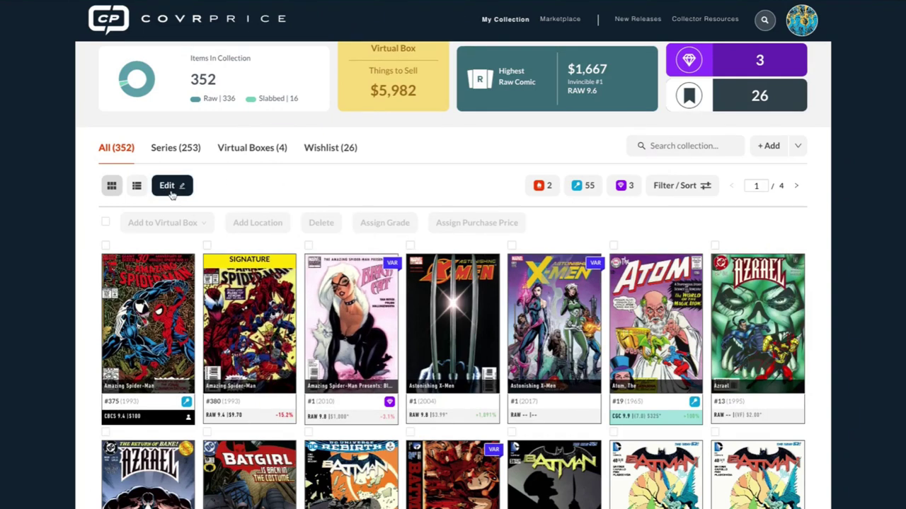
pyautogui.click(172, 186)
pyautogui.click(245, 148)
pyautogui.scroll(-2, 305, 212)
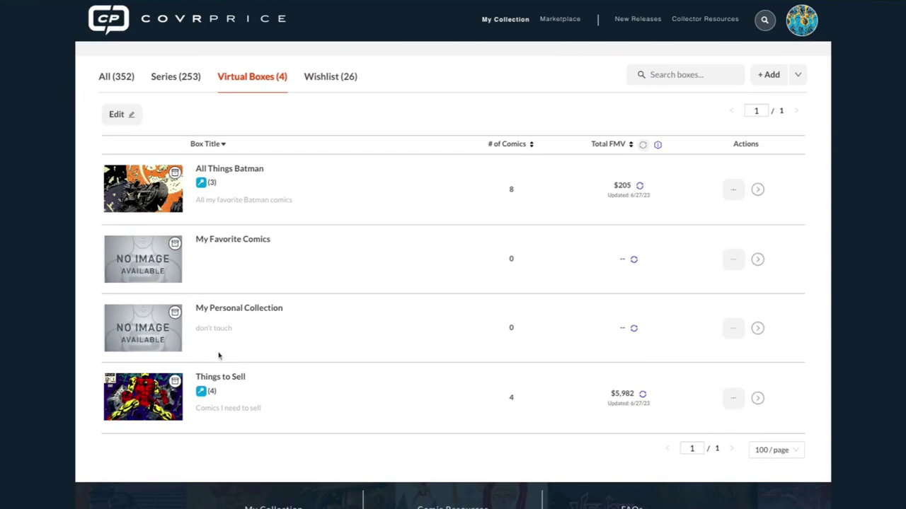
pyautogui.scroll(1, 219, 353)
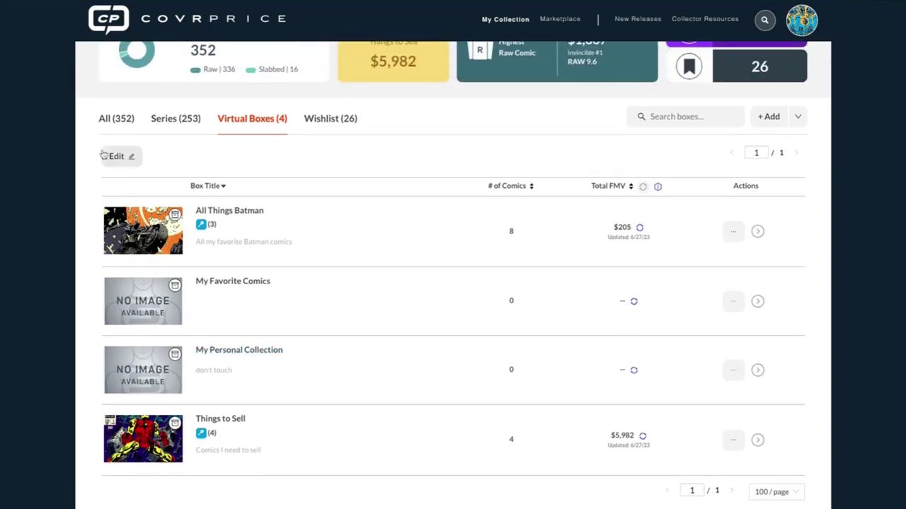
# Step: Turn on bulk editing for the full comic collection and filter it by the search term "nyx"
pyautogui.click(106, 119)
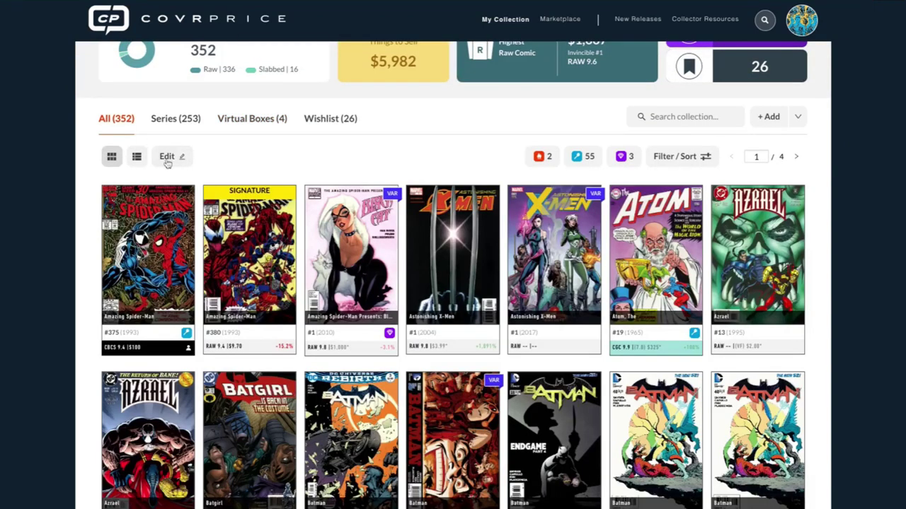
pyautogui.click(171, 159)
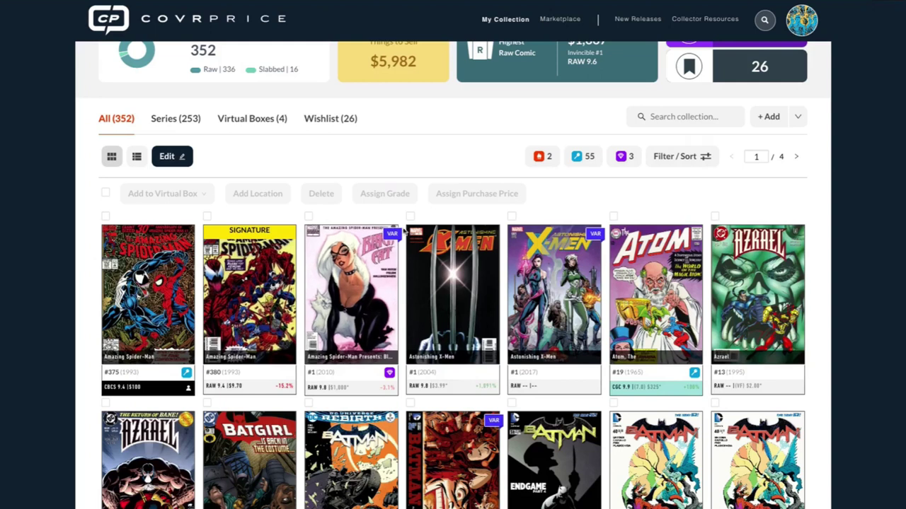
pyautogui.click(676, 119)
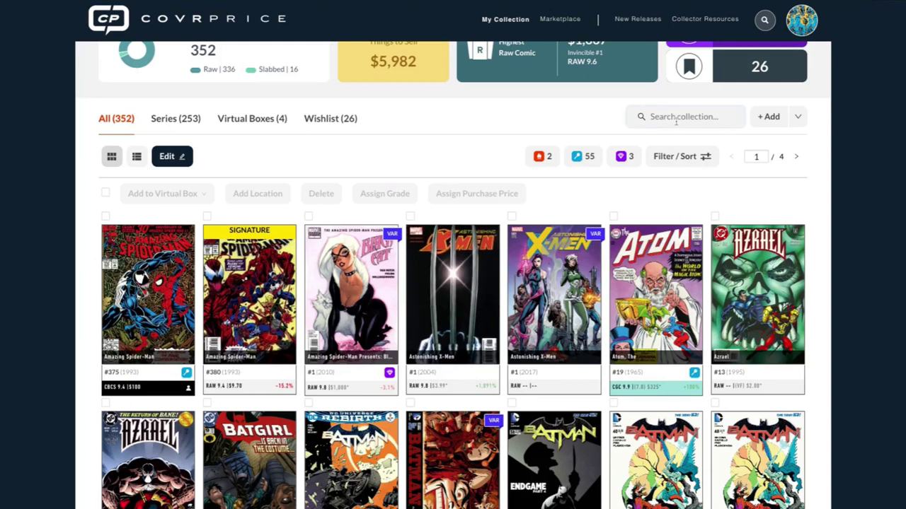
pyautogui.write('n')
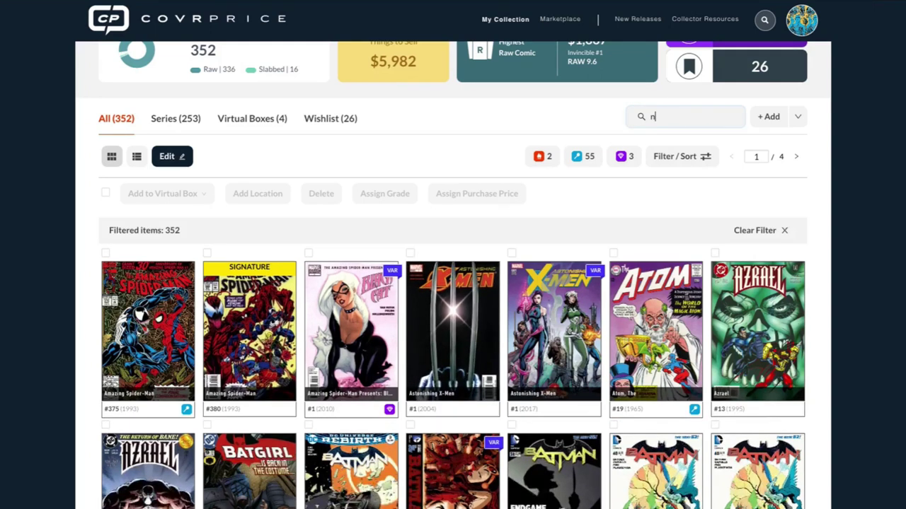
pyautogui.write('yx')
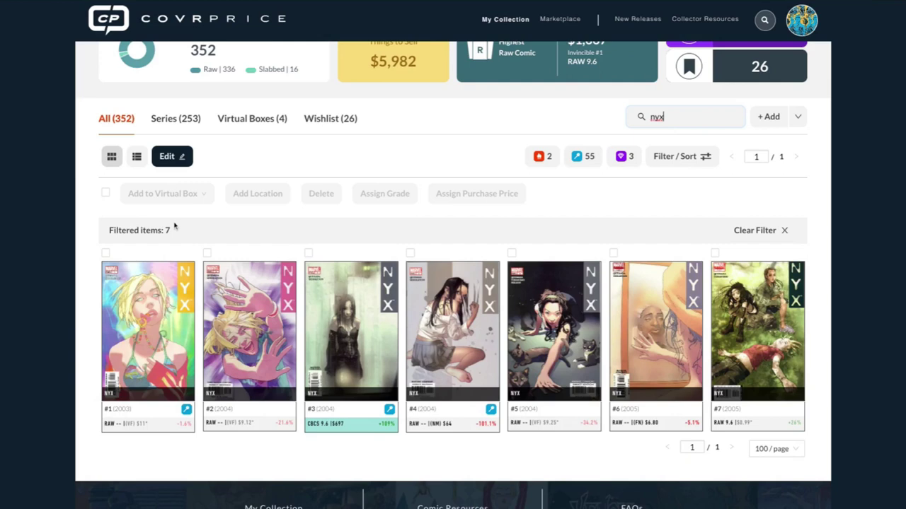
# Step: Select all the filtered NYX comics, add them to the My Personal Collection virtual box, and leave editing mode
pyautogui.click(106, 254)
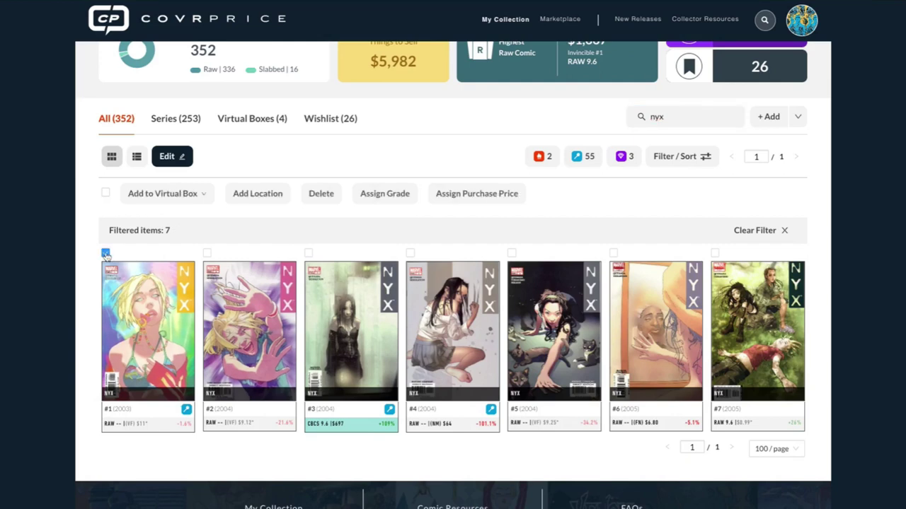
pyautogui.click(207, 253)
pyautogui.click(105, 193)
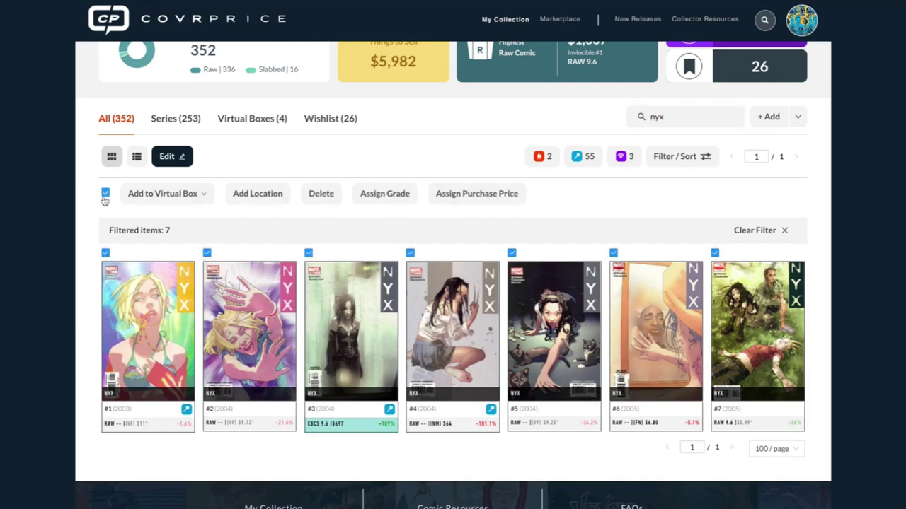
pyautogui.click(172, 196)
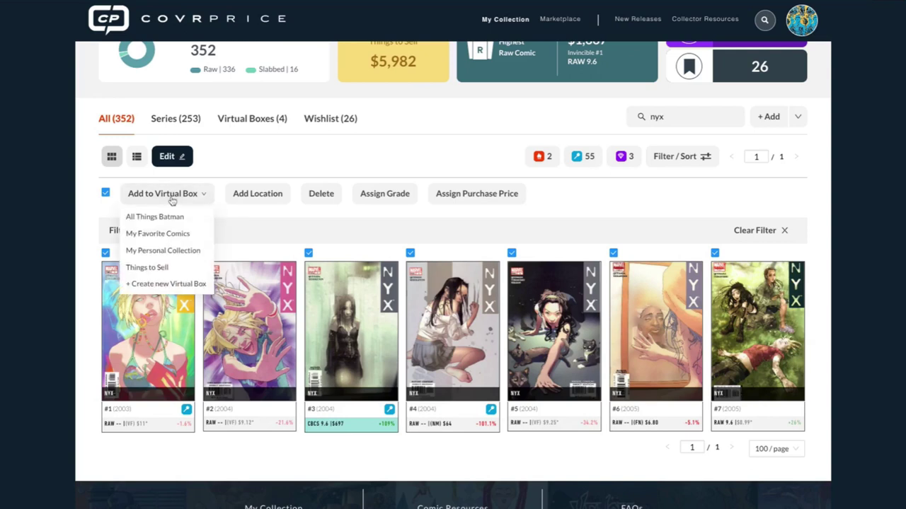
pyautogui.click(164, 254)
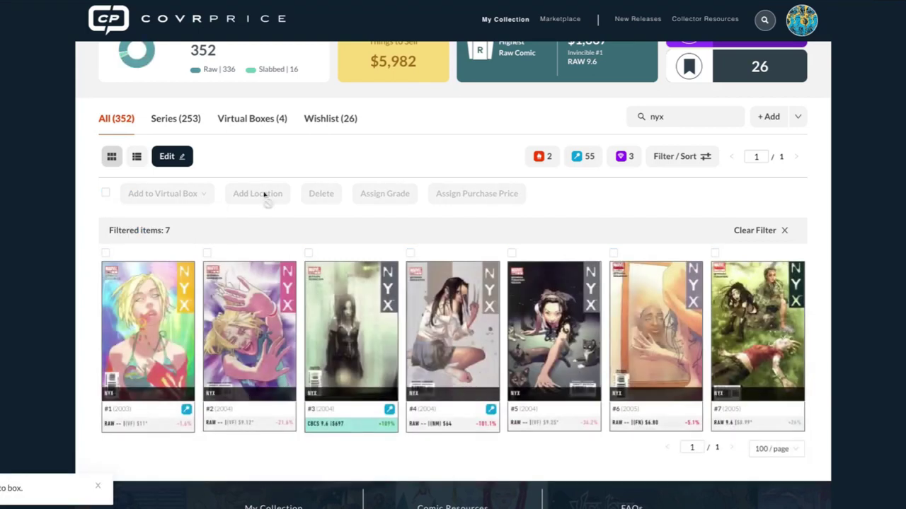
pyautogui.click(167, 158)
# Step: Return to the virtual boxes, update the total FMV of My Personal Collection, and open that box
pyautogui.click(247, 121)
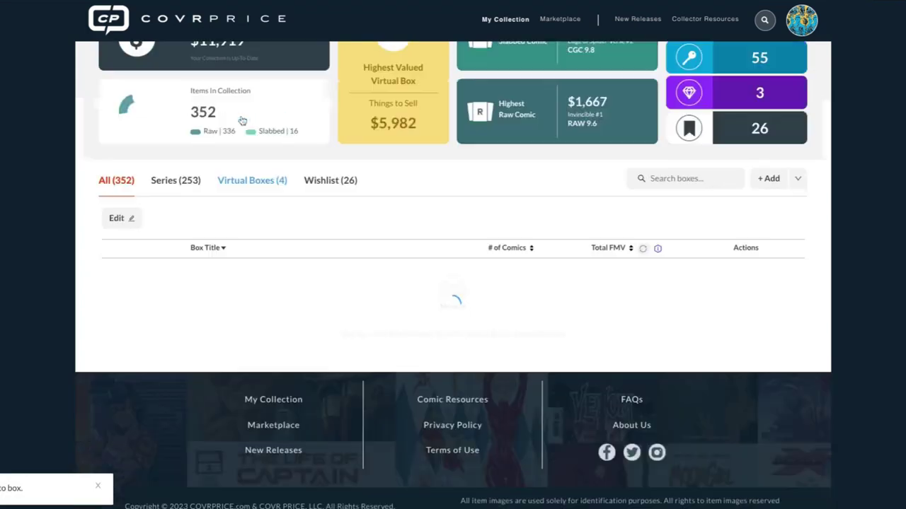
pyautogui.scroll(-1, 356, 215)
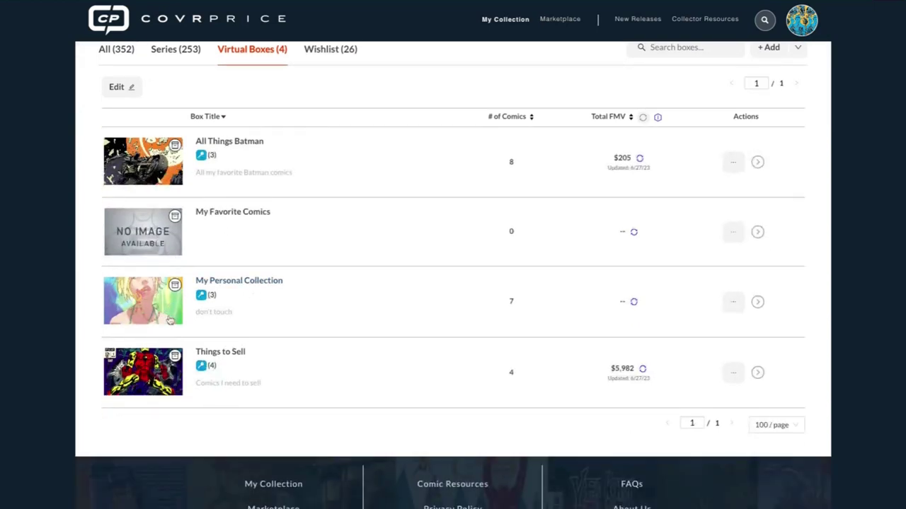
pyautogui.click(634, 302)
pyautogui.click(756, 303)
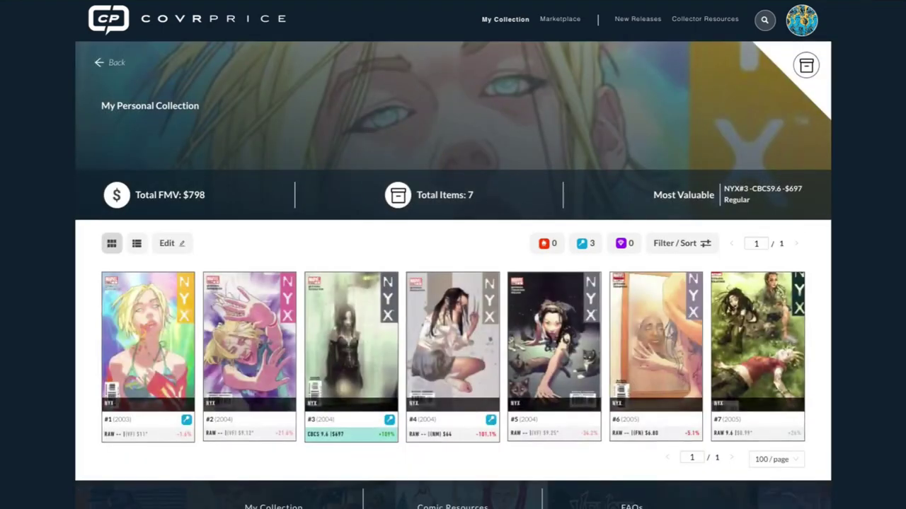
# Step: Examine the comics in My Personal Collection, checking its editing options and list view before returning to the cover grid
pyautogui.scroll(-1, 271, 277)
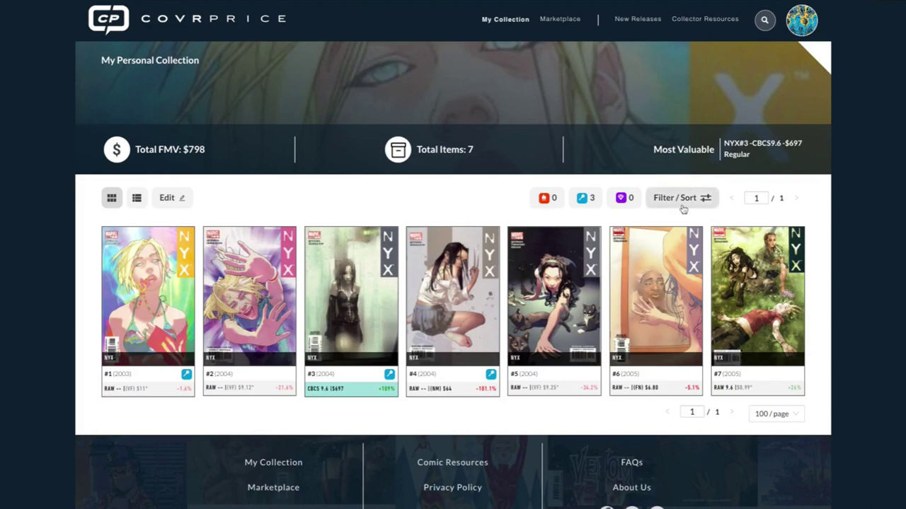
pyautogui.click(170, 203)
pyautogui.click(168, 203)
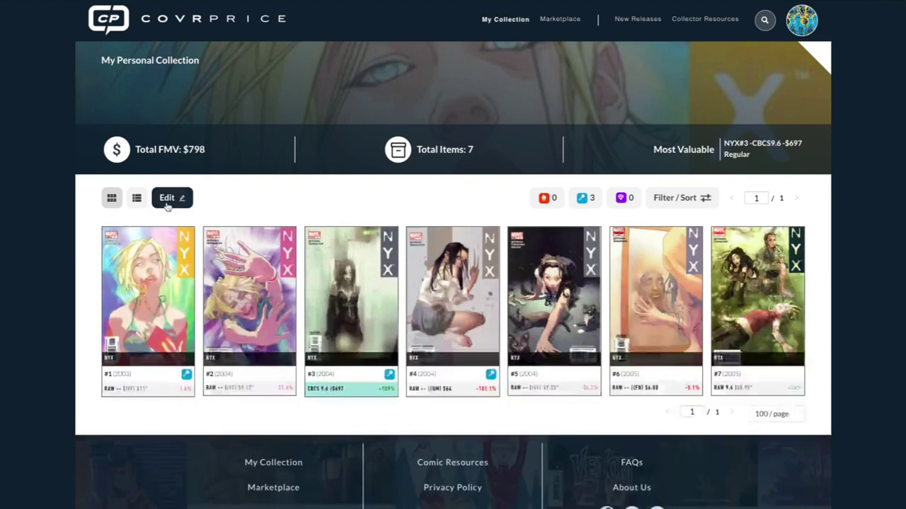
pyautogui.click(135, 202)
pyautogui.click(112, 200)
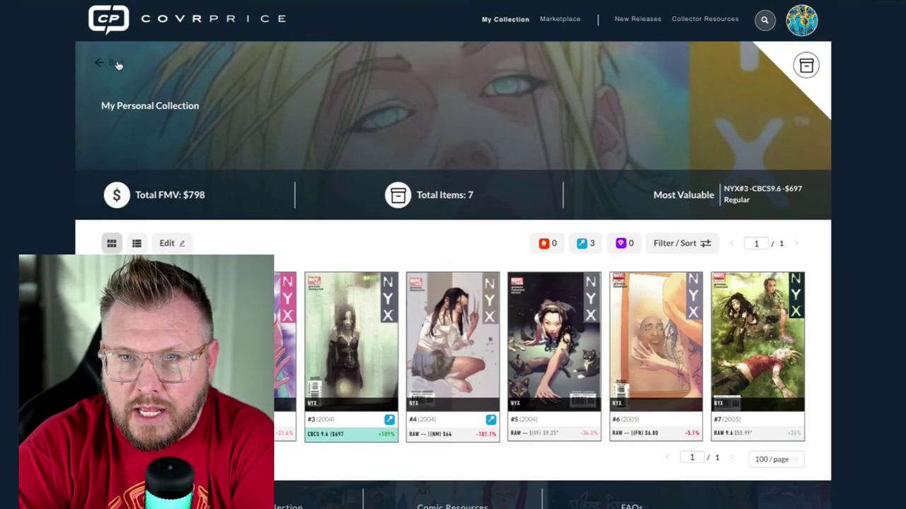
# Step: Go back to the list of virtual boxes and review each box's comic count and total FMV
pyautogui.click(117, 63)
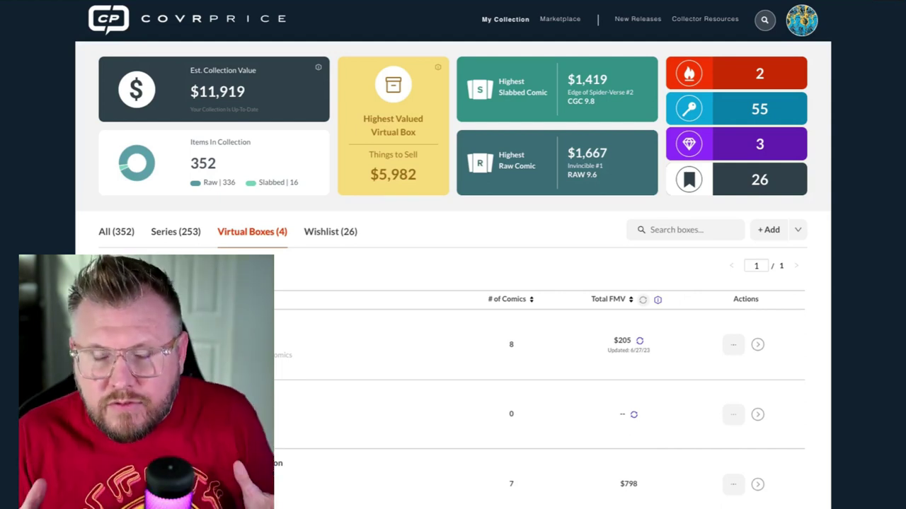
pyautogui.scroll(-1, 452, 283)
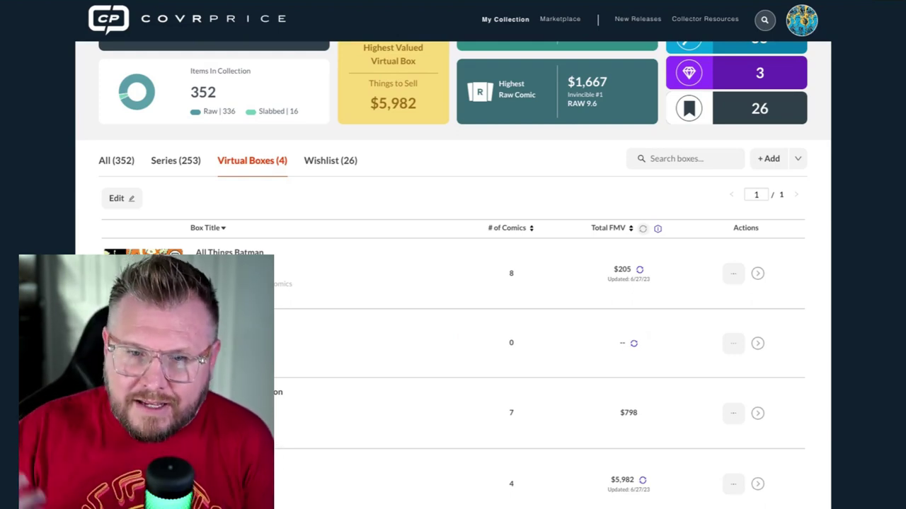
pyautogui.scroll(-1, 453, 276)
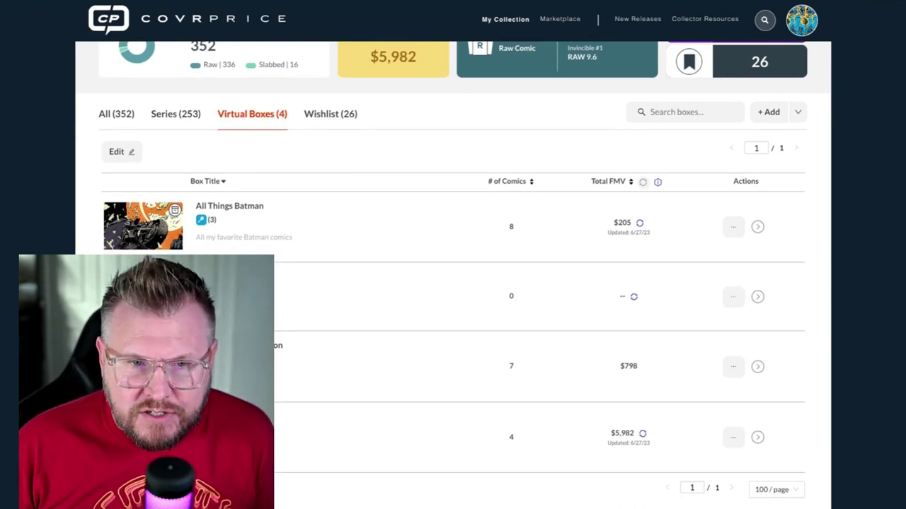
# Step: From the full collection, select the 2010 Amazing Spider-Man Presents #1 variant and add it to the My Favorite Comics virtual box
pyautogui.click(113, 115)
pyautogui.scroll(-2, 113, 127)
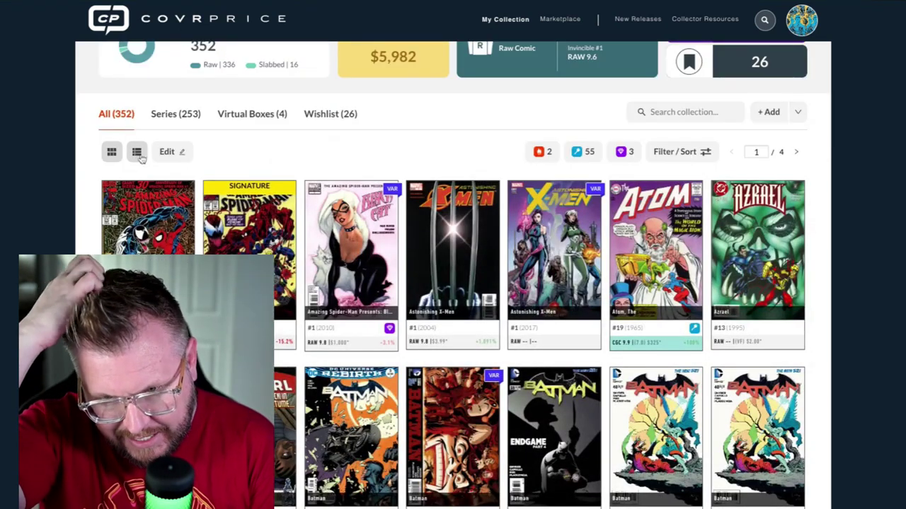
pyautogui.click(167, 152)
pyautogui.click(308, 211)
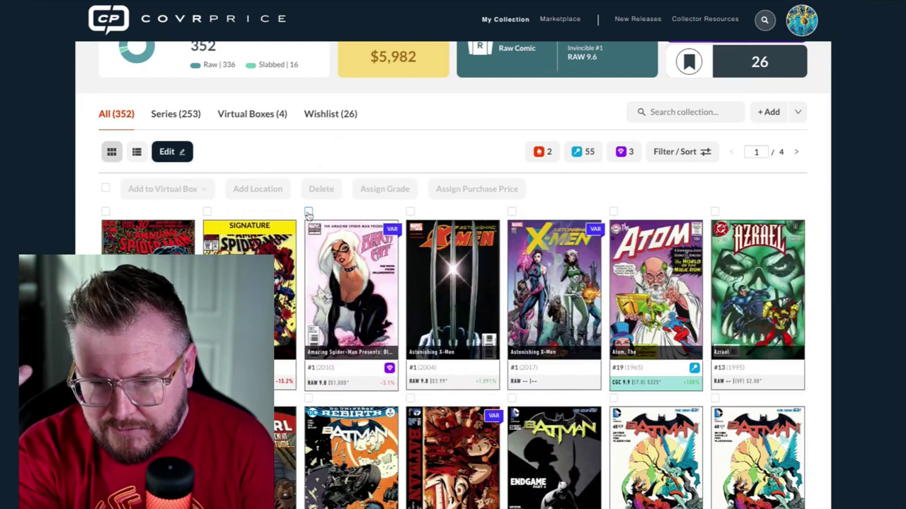
pyautogui.click(178, 190)
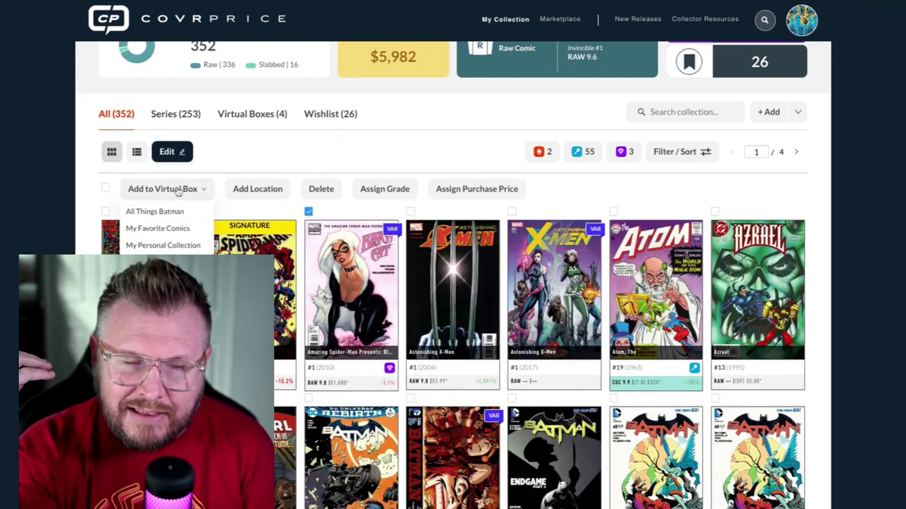
pyautogui.click(170, 229)
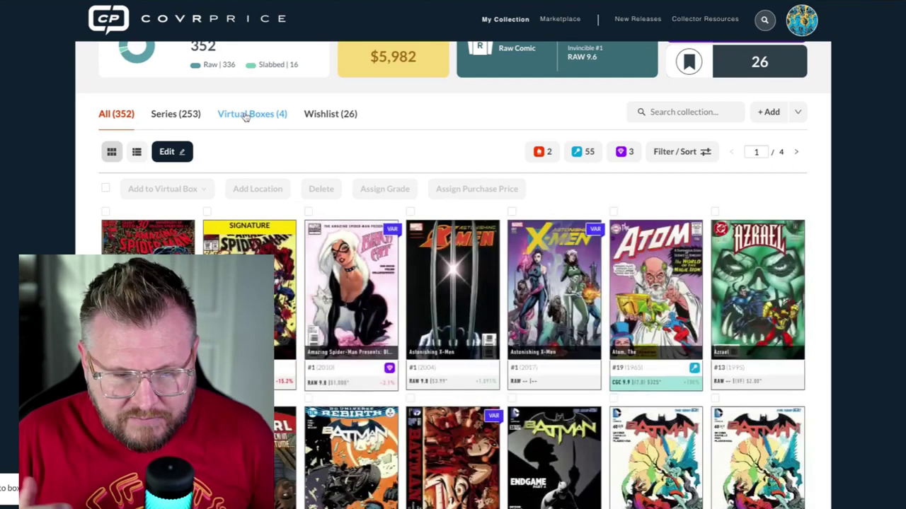
# Step: Return to the virtual boxes and check their comic counts and total FMV
pyautogui.click(246, 115)
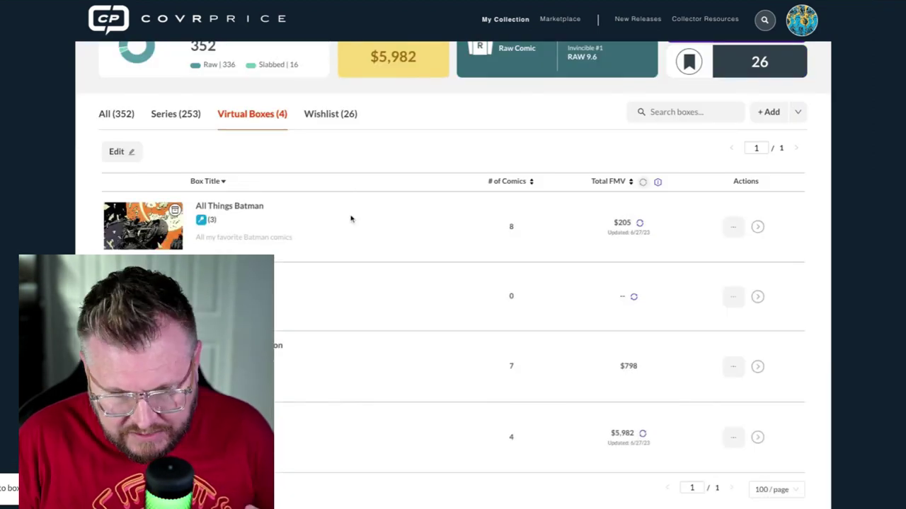
pyautogui.scroll(-3, 351, 218)
pyautogui.scroll(5, 473, 217)
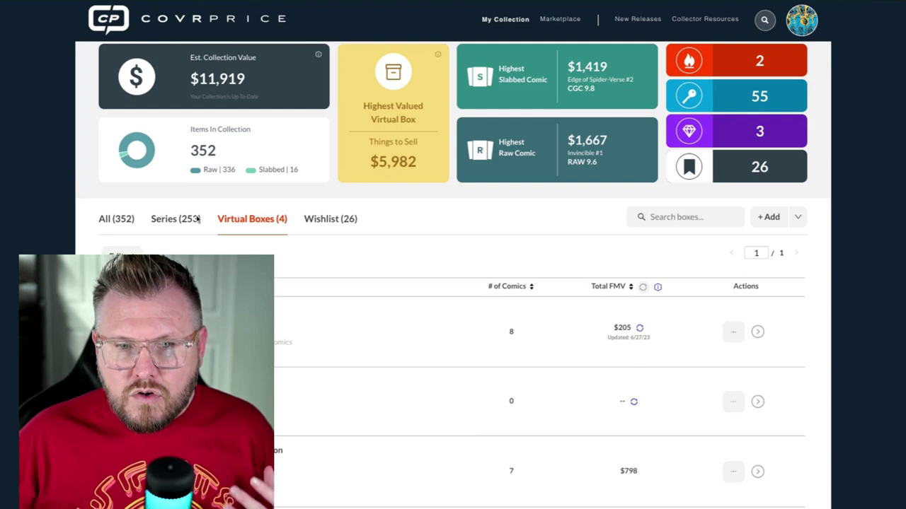
# Step: Review the full collection with its summary figures, and bring up the wishlist comics
pyautogui.click(106, 219)
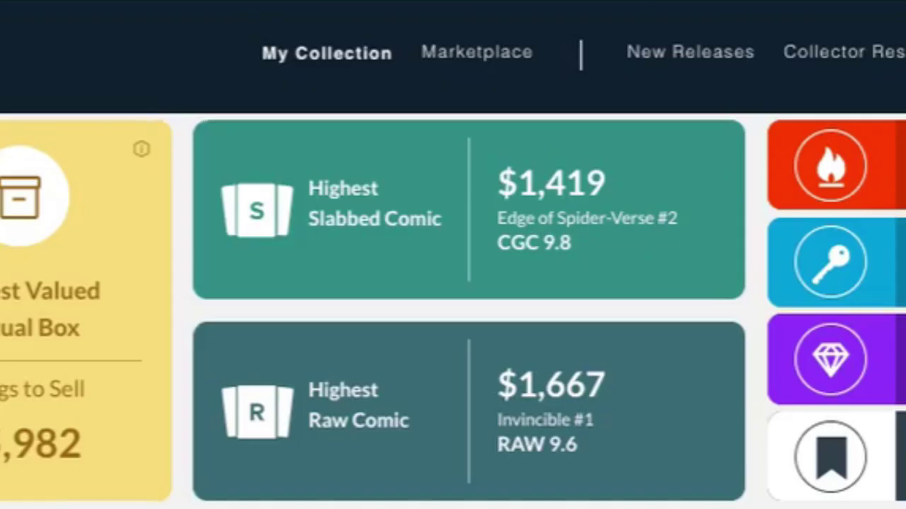
pyautogui.scroll(1, 452, 311)
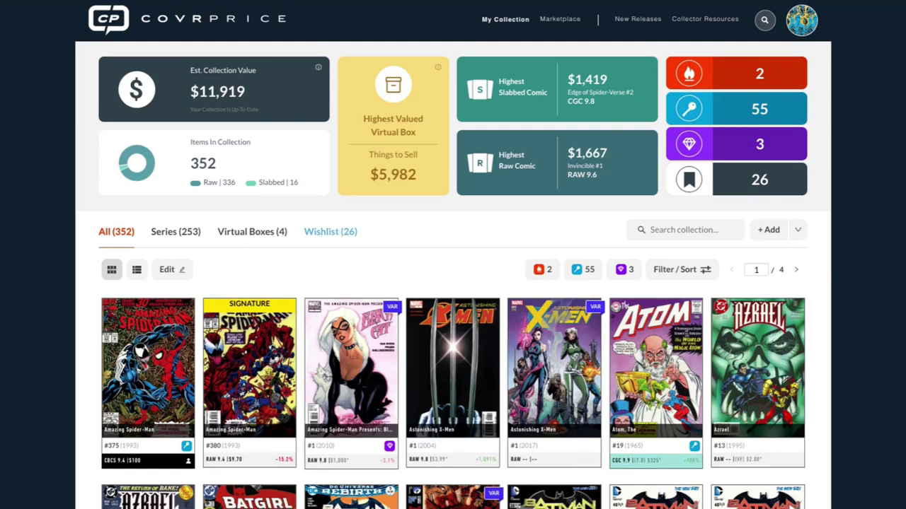
pyautogui.click(330, 232)
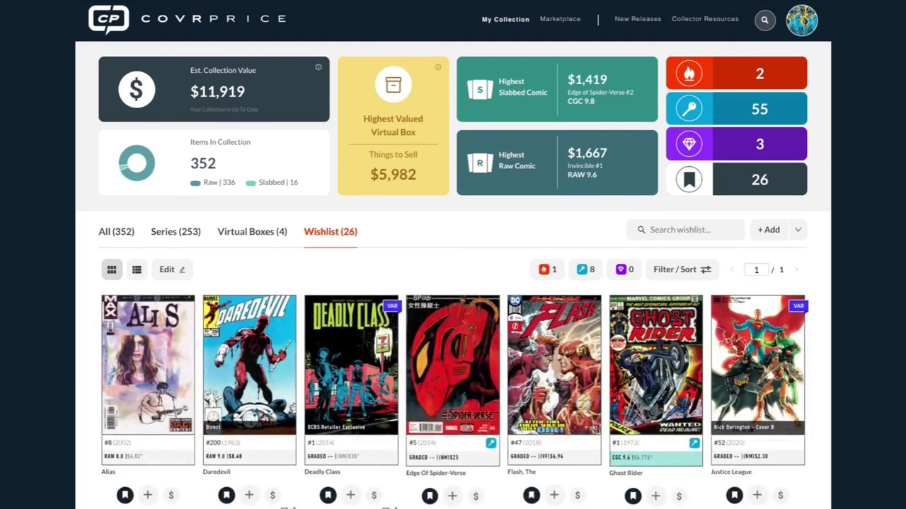
pyautogui.scroll(-1, 454, 274)
pyautogui.scroll(1, 453, 274)
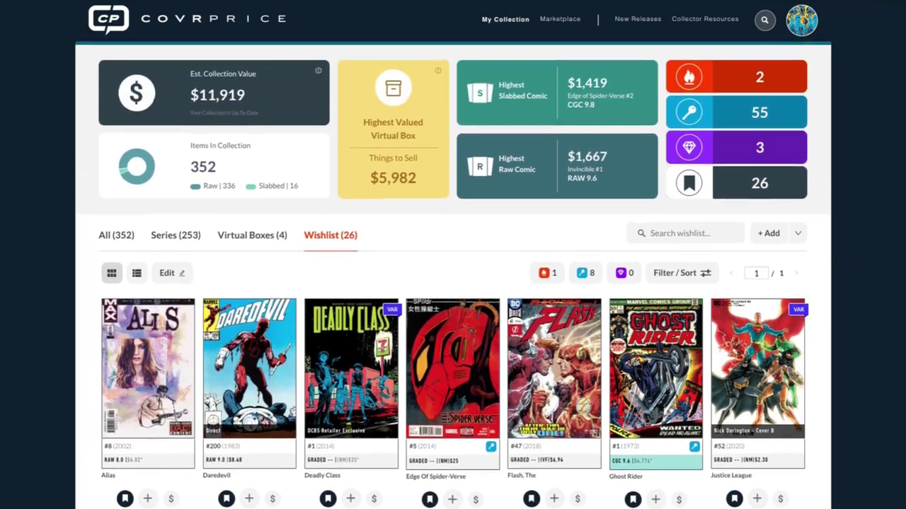